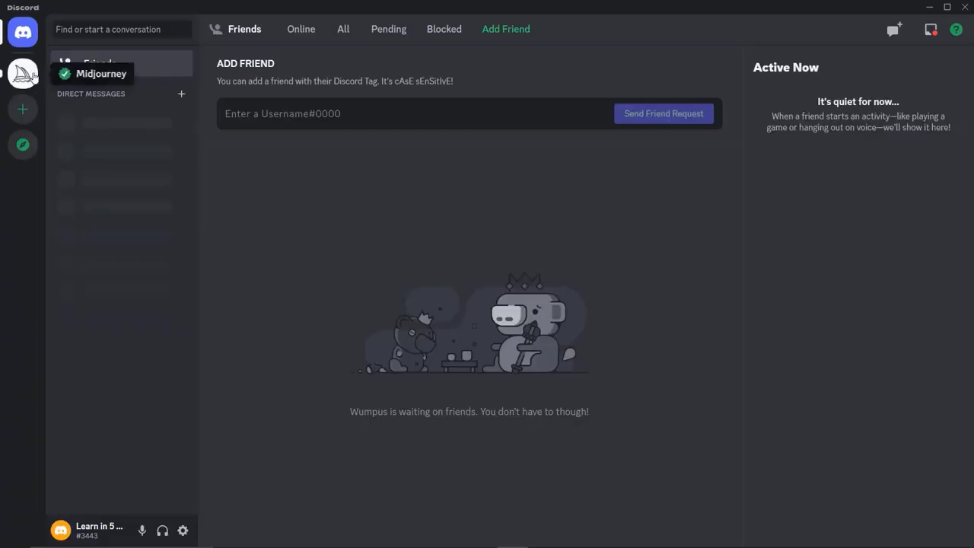
Open the Midjourney server in Discord and scroll through its home page
{"action": "left_click", "coordinate": [38, 86]}
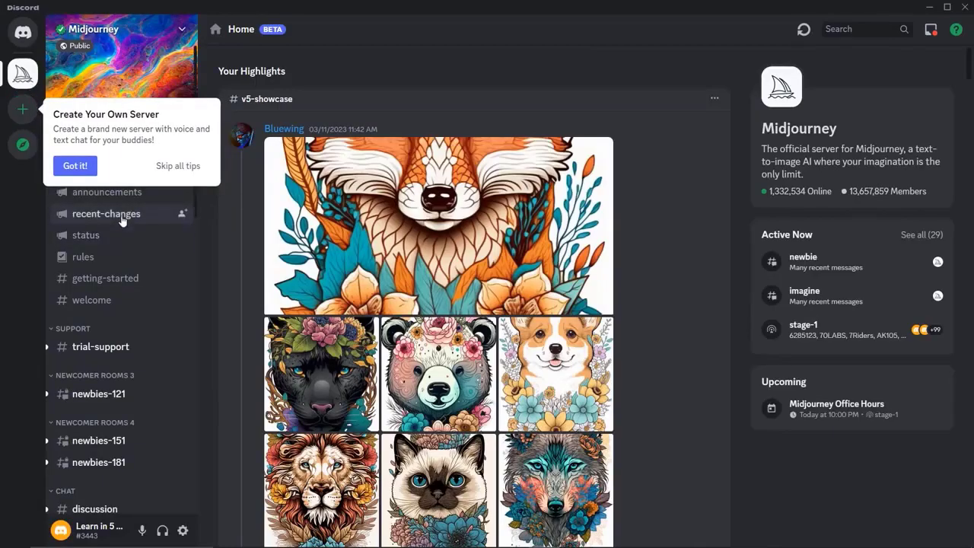
{"action": "scroll", "coordinate": [152, 244], "scroll_direction": "down", "scroll_amount": 3}
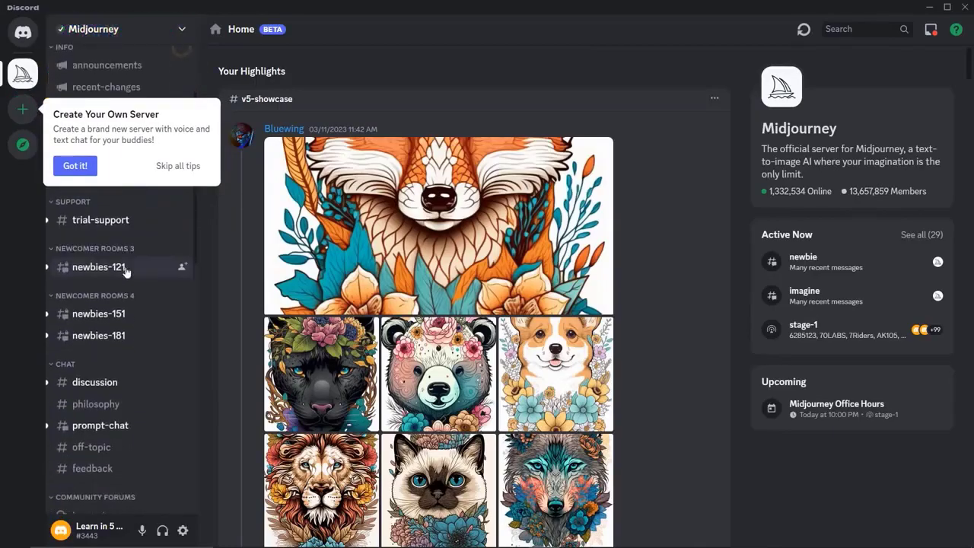
From #newbies-151, send /imagine with the pasted black-haired, blue-eyed smiling girl prompt in 16:9
{"action": "left_click", "coordinate": [144, 314]}
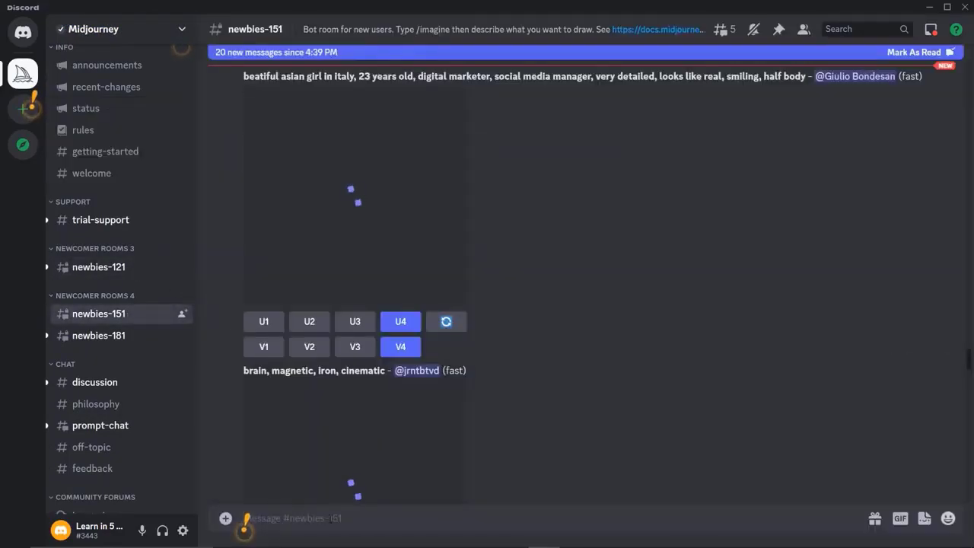
{"action": "type", "text": "/"}
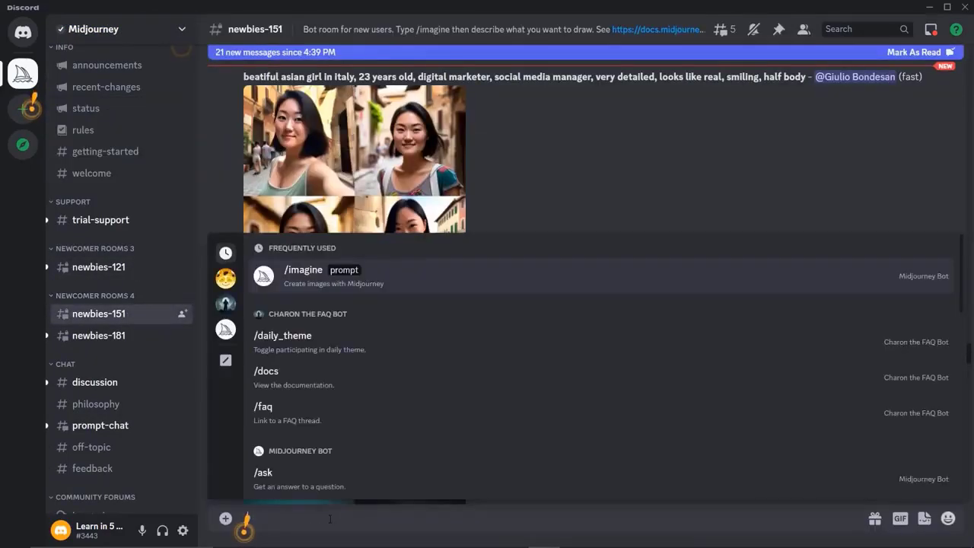
{"action": "key", "text": "Return"}
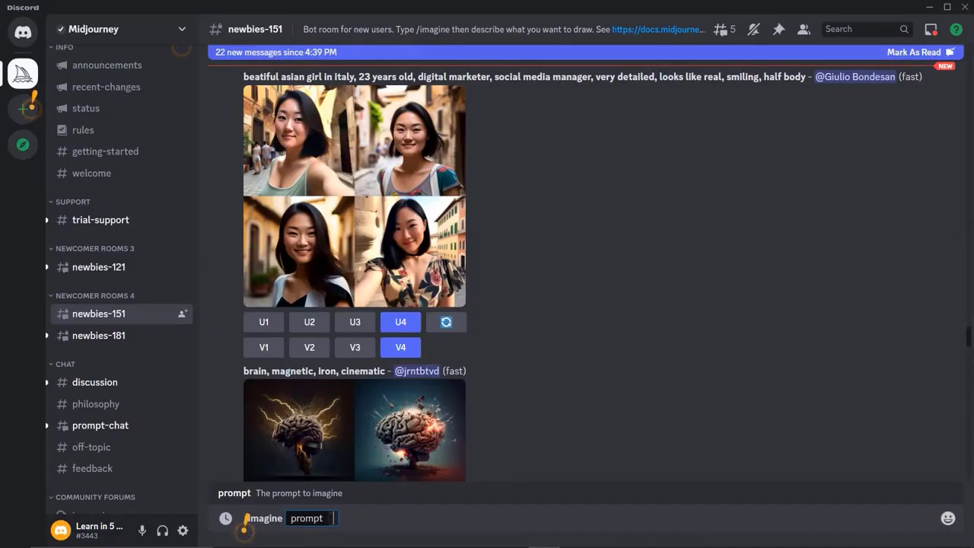
{"action": "type", "text": "A beautiful girl with black hair, a beautiful smile and blue eyes, high definition, show the upper part with the picture, make her look like a real girl like a human --ar16:9"}
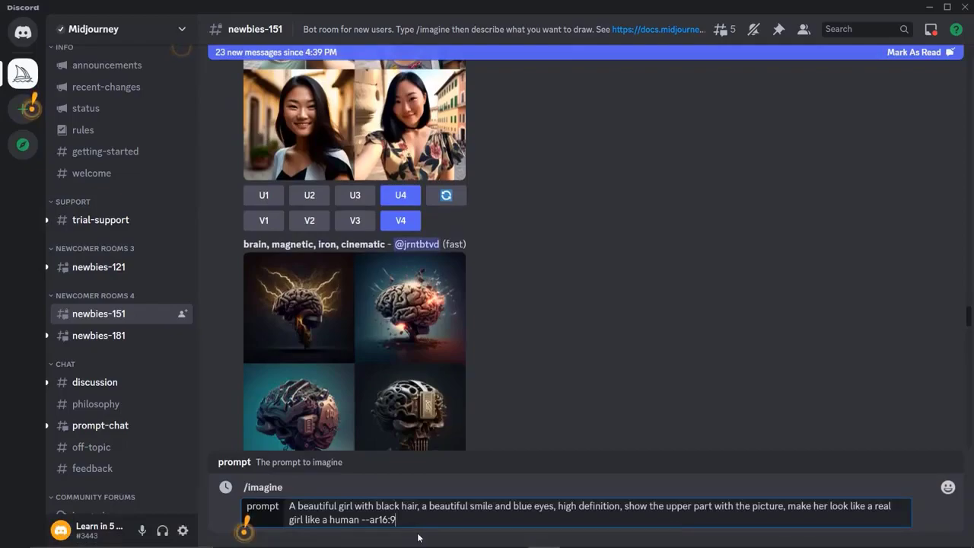
{"action": "key", "text": "Return"}
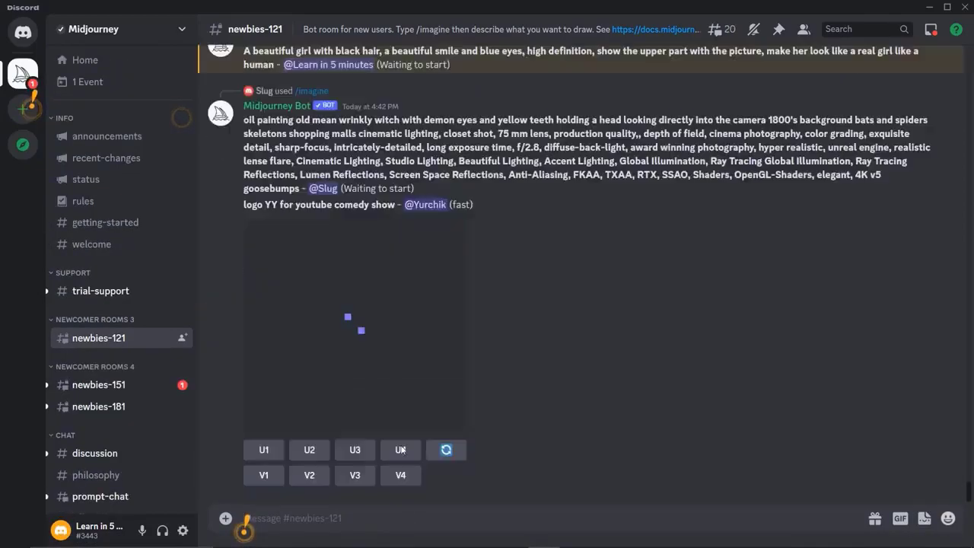
Dismiss the notification and track the channel until the four girl portraits finish rendering
{"action": "scroll", "coordinate": [423, 408], "scroll_direction": "up", "scroll_amount": 3}
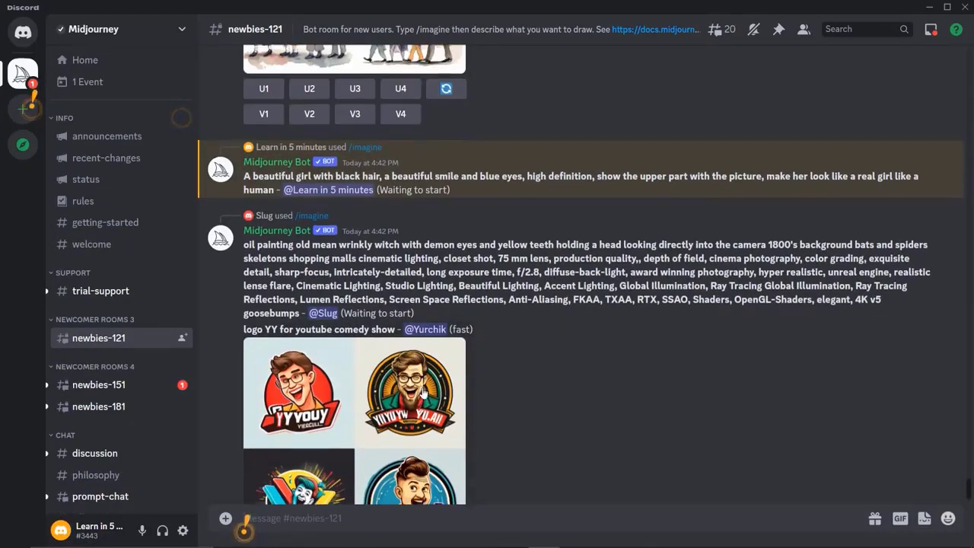
{"action": "scroll", "coordinate": [423, 400], "scroll_direction": "down", "scroll_amount": 2}
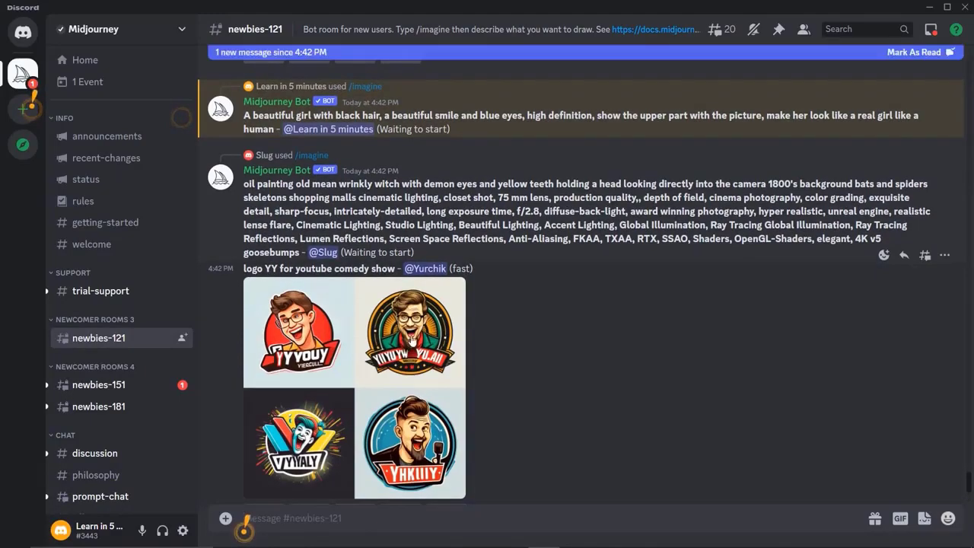
{"action": "scroll", "coordinate": [436, 360], "scroll_direction": "down", "scroll_amount": 4}
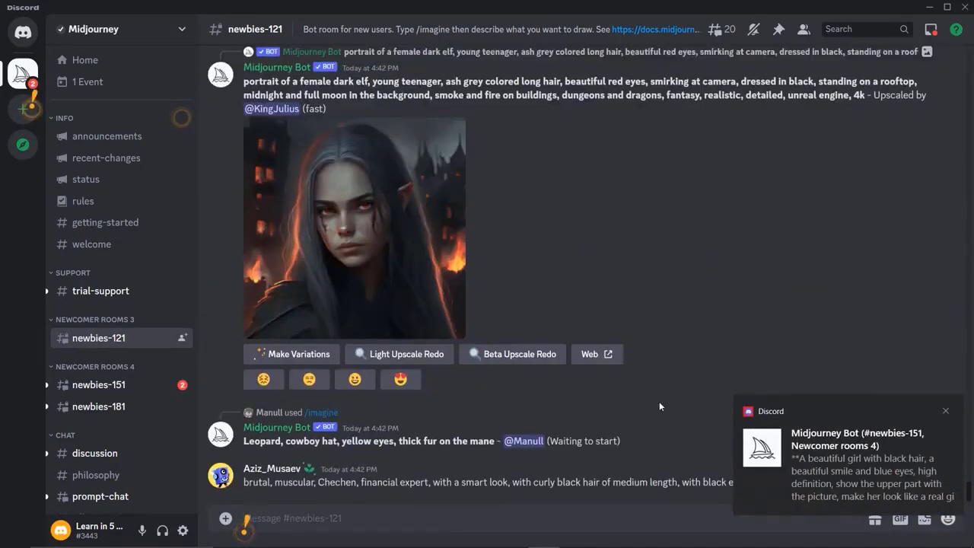
{"action": "left_click", "coordinate": [945, 411]}
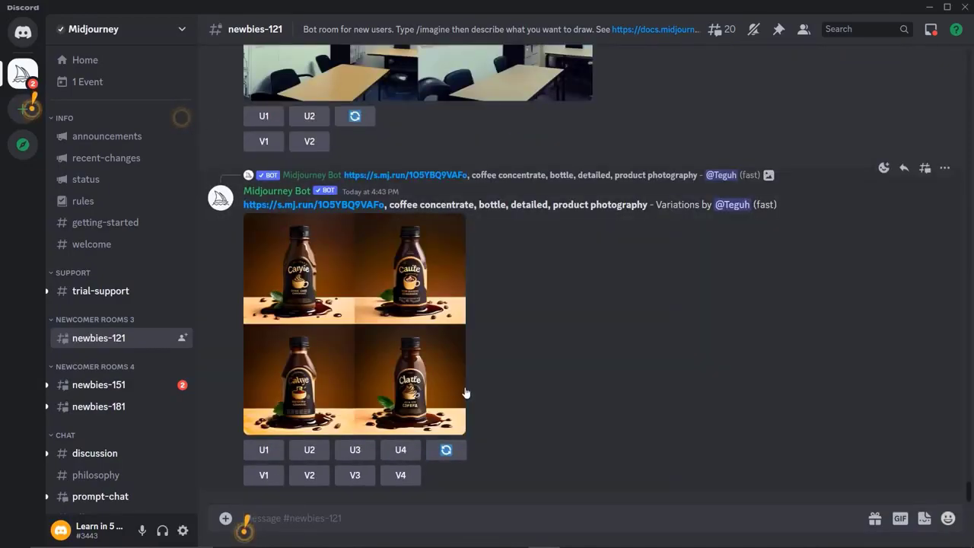
{"action": "scroll", "coordinate": [467, 393], "scroll_direction": "up", "scroll_amount": 5}
{"action": "scroll", "coordinate": [466, 391], "scroll_direction": "up", "scroll_amount": 5}
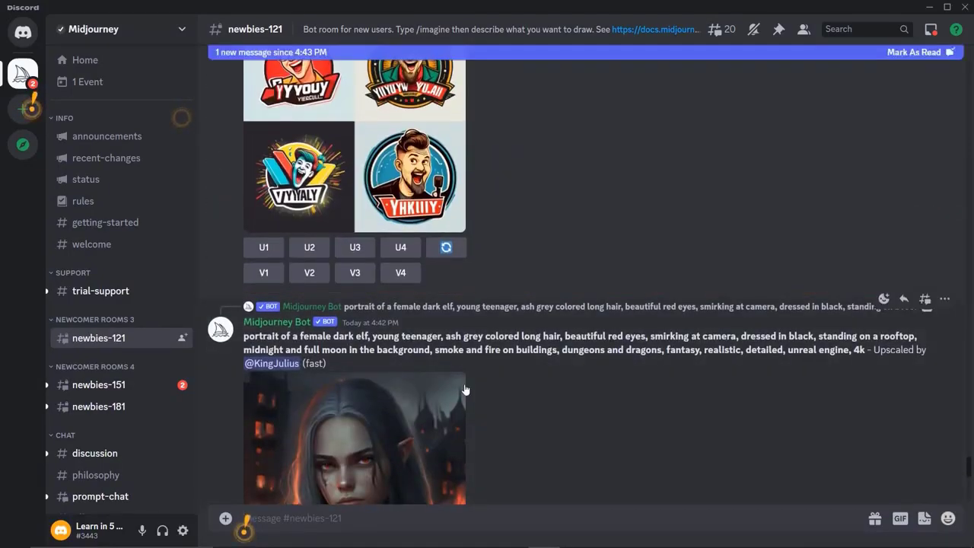
{"action": "scroll", "coordinate": [466, 390], "scroll_direction": "up", "scroll_amount": 2}
{"action": "scroll", "coordinate": [464, 384], "scroll_direction": "up", "scroll_amount": 5}
{"action": "scroll", "coordinate": [464, 383], "scroll_direction": "up", "scroll_amount": 5}
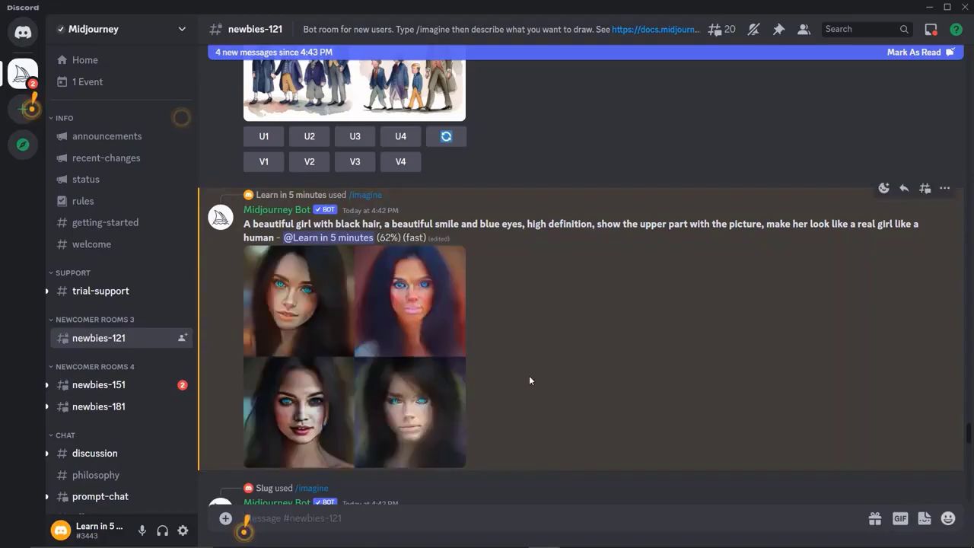
{"action": "scroll", "coordinate": [529, 381], "scroll_direction": "down", "scroll_amount": 5}
{"action": "scroll", "coordinate": [530, 380], "scroll_direction": "down", "scroll_amount": 5}
{"action": "scroll", "coordinate": [530, 380], "scroll_direction": "down", "scroll_amount": 5}
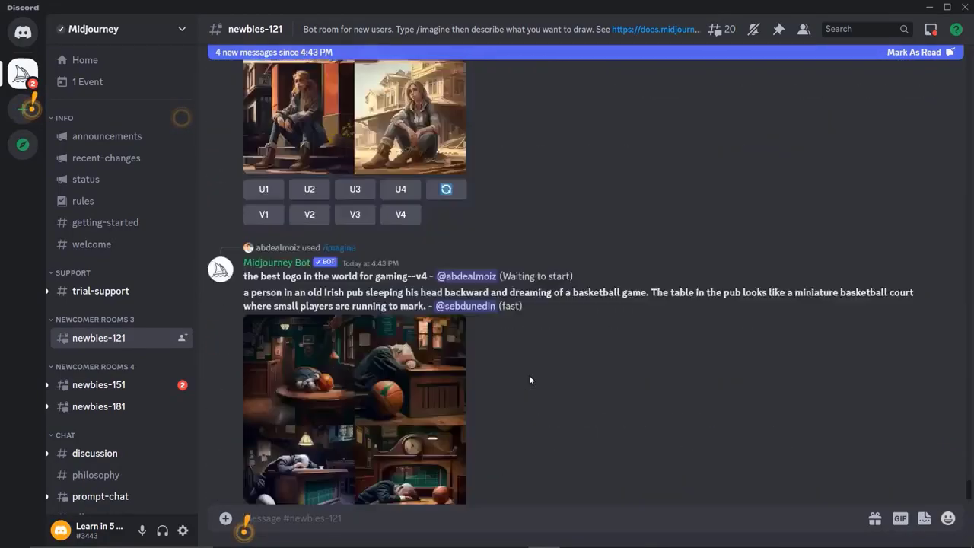
{"action": "scroll", "coordinate": [530, 380], "scroll_direction": "down", "scroll_amount": 2}
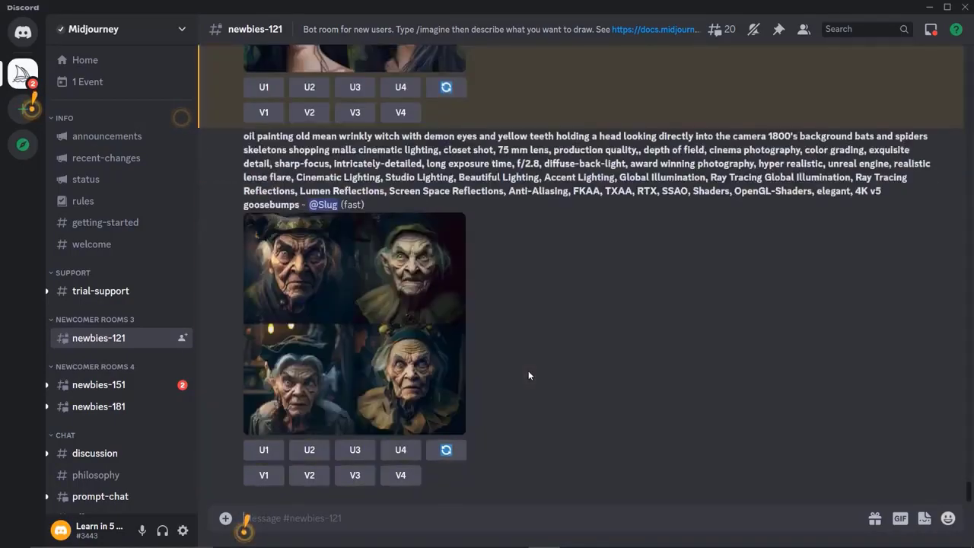
{"action": "scroll", "coordinate": [482, 345], "scroll_direction": "up", "scroll_amount": 5}
{"action": "scroll", "coordinate": [487, 389], "scroll_direction": "up", "scroll_amount": 1}
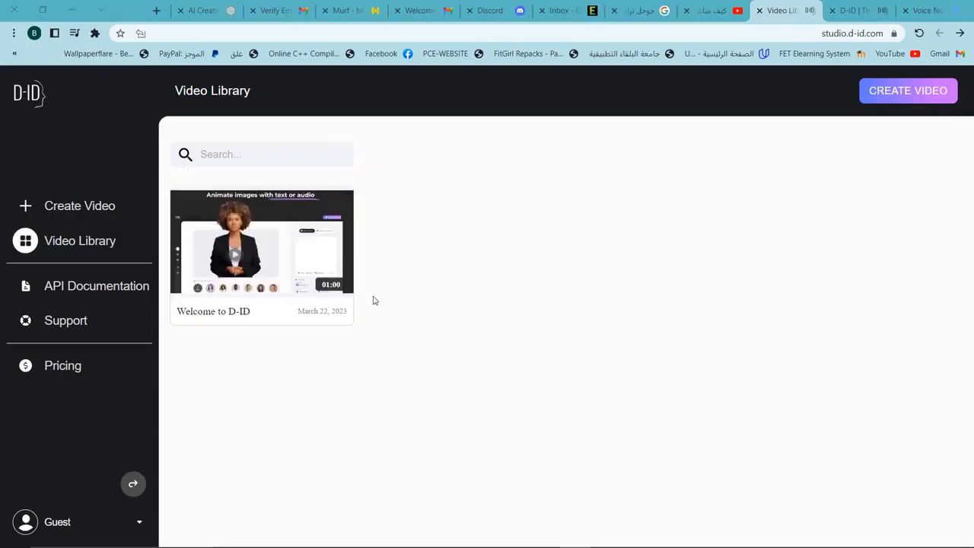
Open D-ID Studio's Create Video editor from the sidebar
{"action": "left_click", "coordinate": [67, 212]}
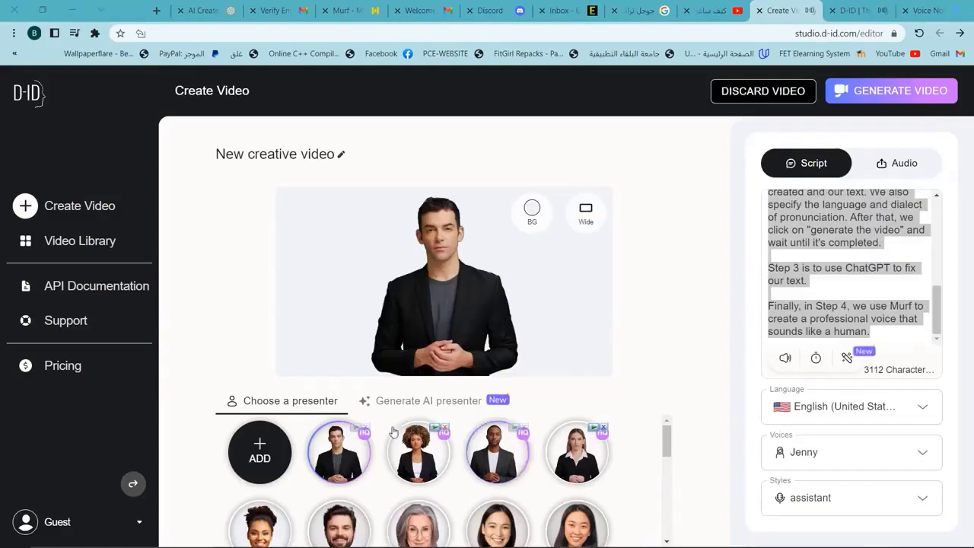
{"action": "left_click", "coordinate": [267, 438]}
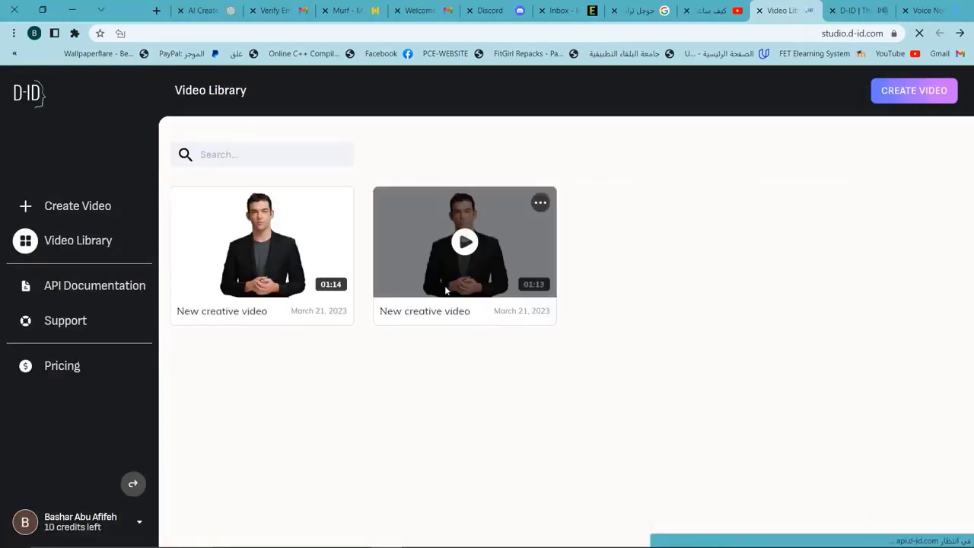
{"action": "left_click", "coordinate": [74, 218]}
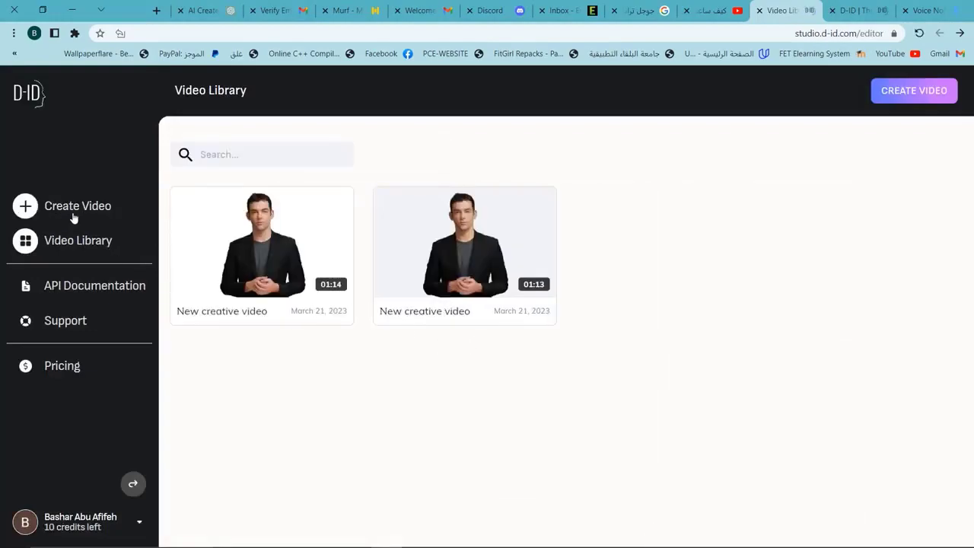
Upload the black-haired girl portrait from Downloads as the presenter image
{"action": "left_click", "coordinate": [259, 453]}
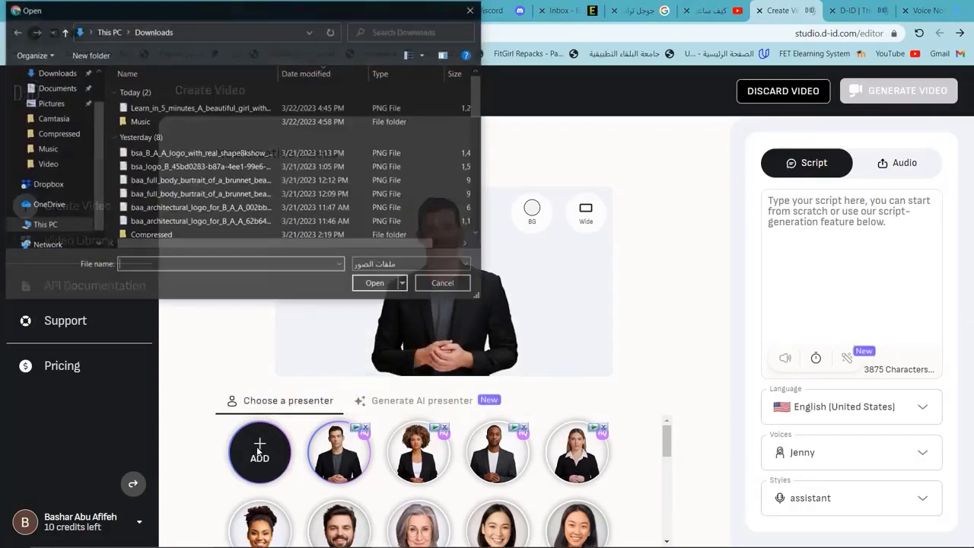
{"action": "double_click", "coordinate": [152, 109]}
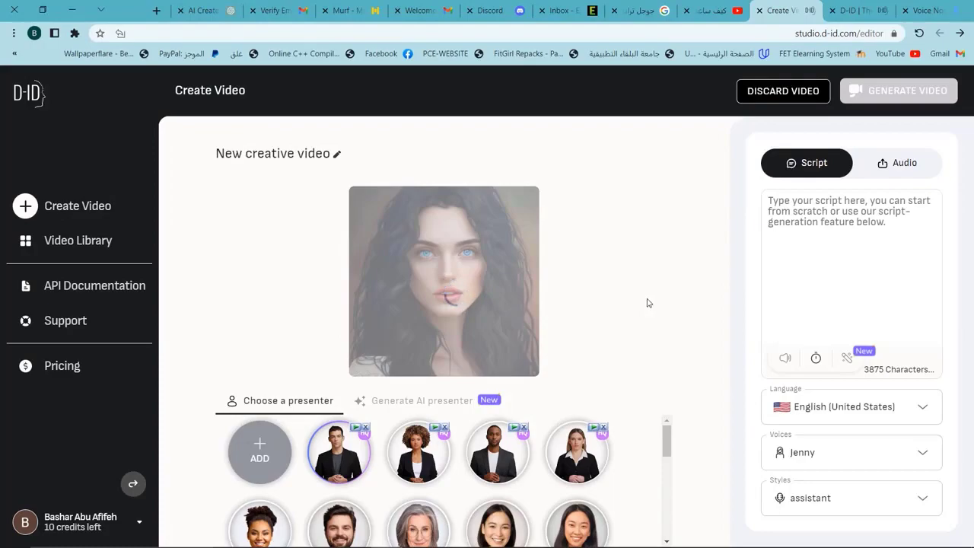
Paste the video script and keep the language as English (United States)
{"action": "key", "text": "ctrl+v"}
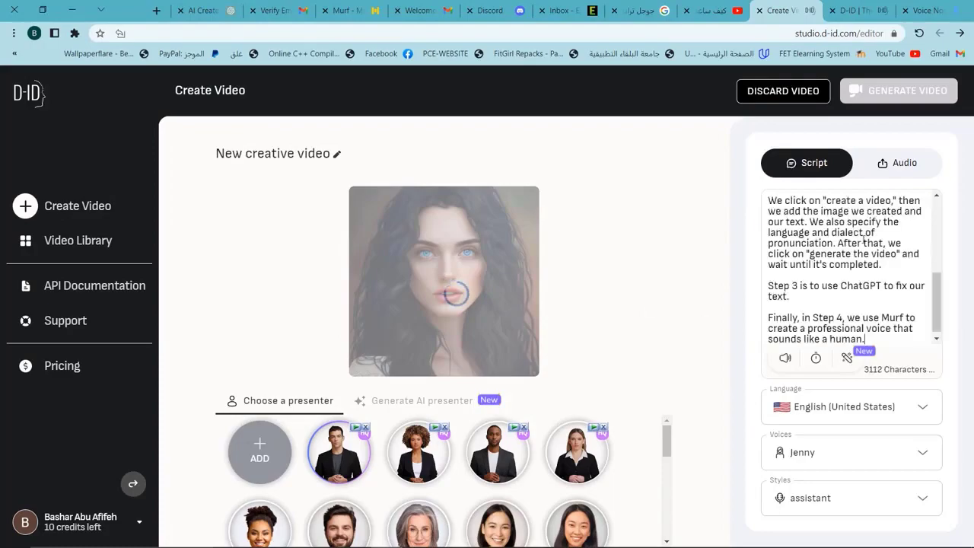
{"action": "scroll", "coordinate": [869, 265], "scroll_direction": "up", "scroll_amount": 5}
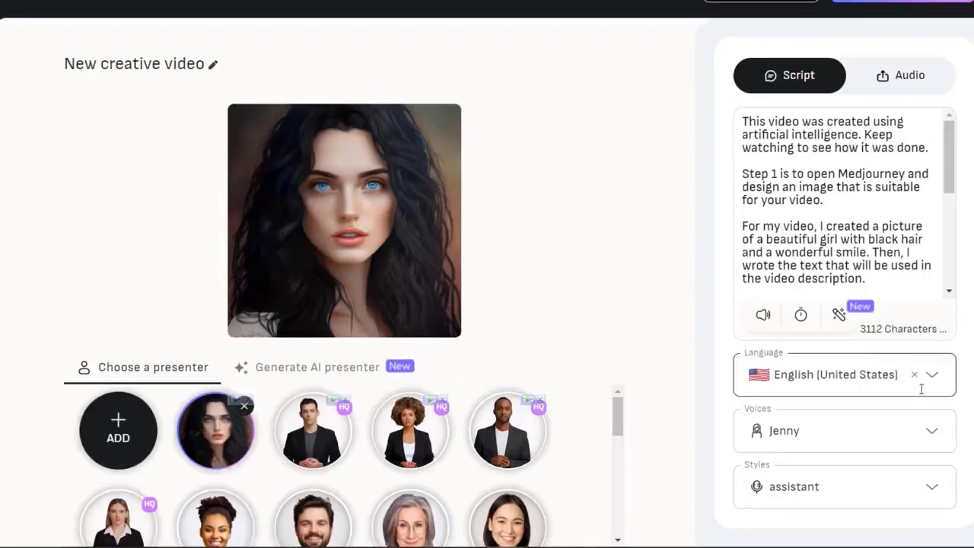
{"action": "left_click", "coordinate": [941, 382]}
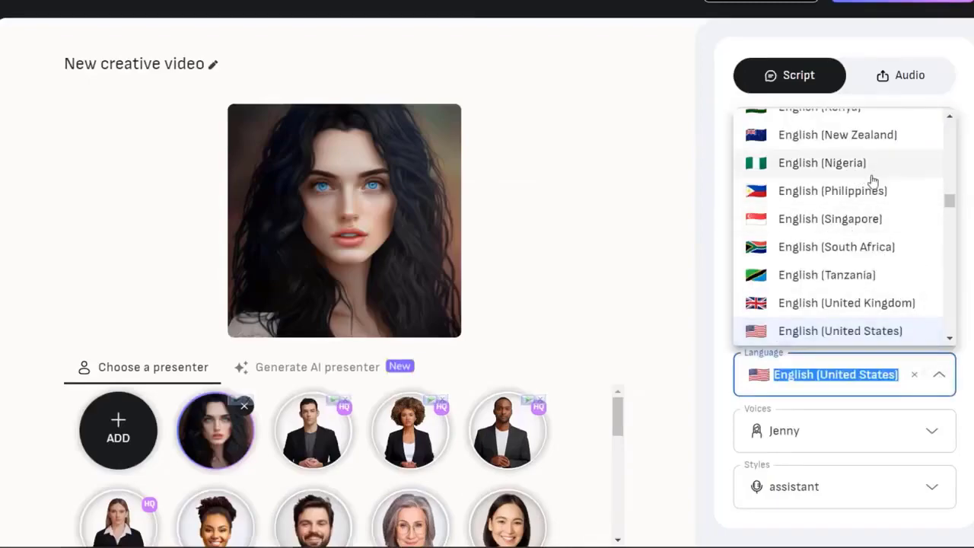
{"action": "left_click", "coordinate": [943, 381]}
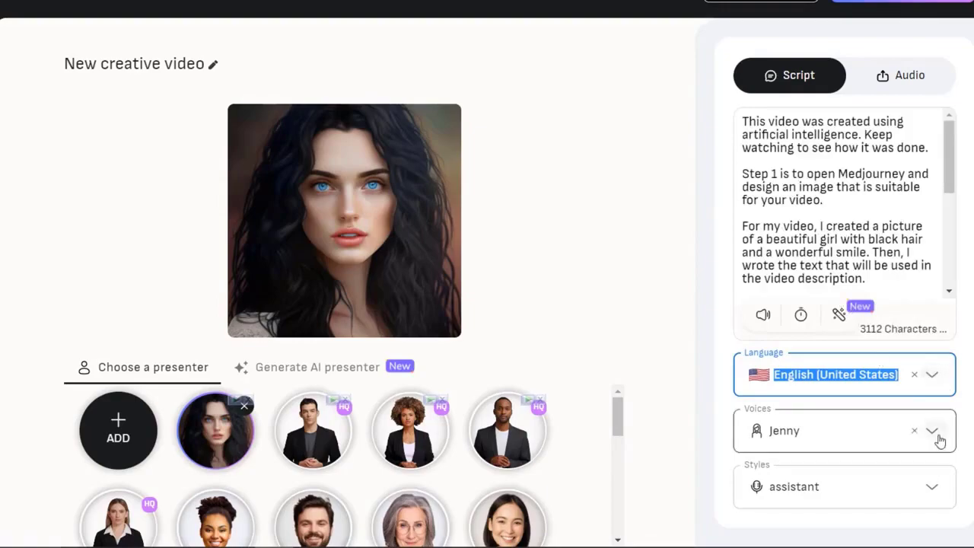
Browse the voice list and keep Jenny as the narration voice
{"action": "left_click", "coordinate": [934, 431]}
{"action": "scroll", "coordinate": [834, 293], "scroll_direction": "down", "scroll_amount": 10}
{"action": "scroll", "coordinate": [826, 335], "scroll_direction": "down", "scroll_amount": 1}
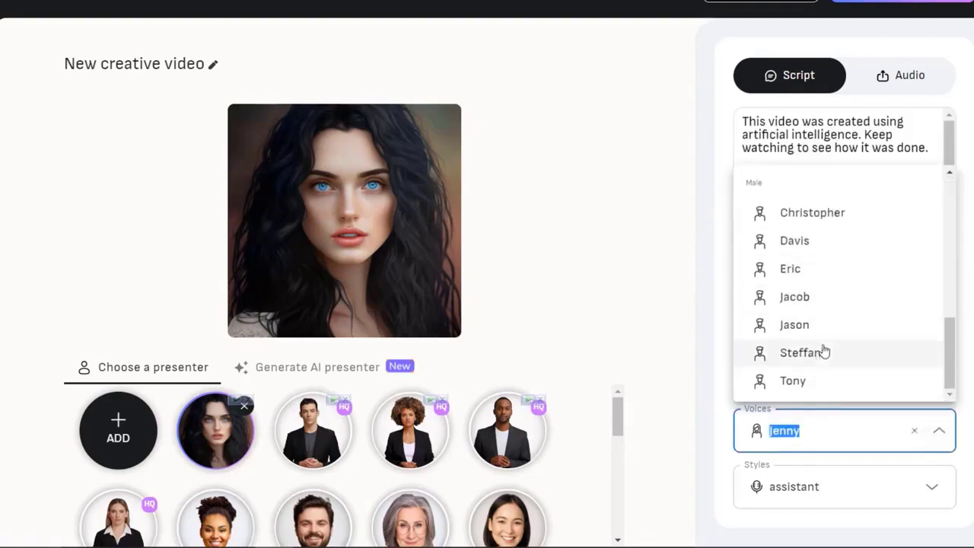
{"action": "scroll", "coordinate": [792, 304], "scroll_direction": "up", "scroll_amount": 2}
{"action": "scroll", "coordinate": [762, 290], "scroll_direction": "up", "scroll_amount": 10}
{"action": "left_click", "coordinate": [631, 281]}
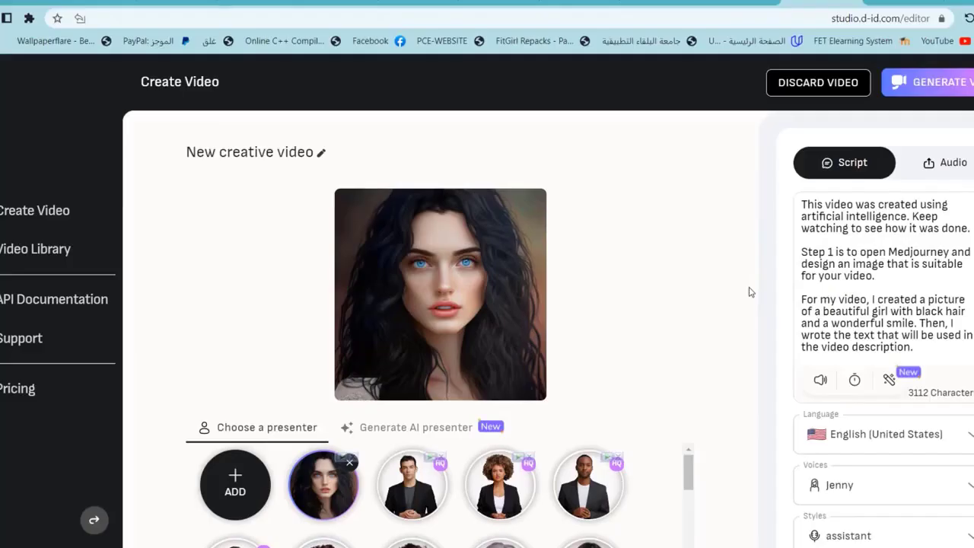
Generate the 54-second talking video, confirming the 4-credit cost
{"action": "left_click", "coordinate": [932, 89]}
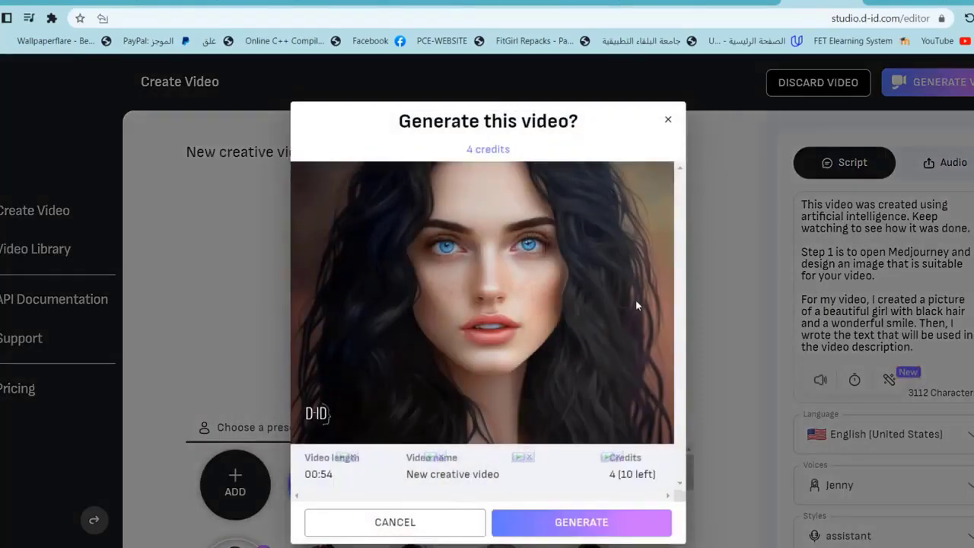
{"action": "left_click", "coordinate": [600, 529]}
{"action": "type", "text": "fix this"}
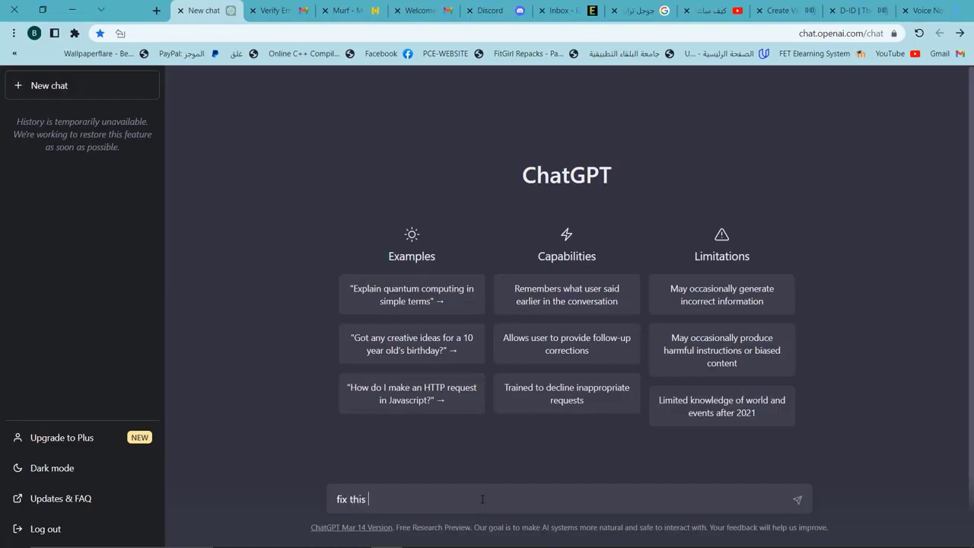
Send ChatGPT the script after 'fix this' and, once corrected, switch to Murf Studio
{"action": "key", "text": "ctrl+v"}
{"action": "key", "text": "Return"}
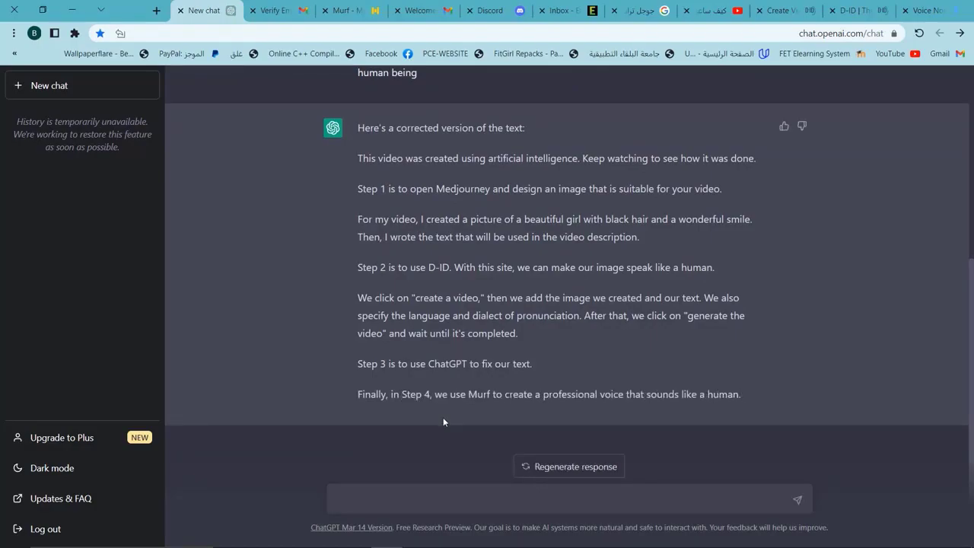
{"action": "key", "text": "ctrl+3"}
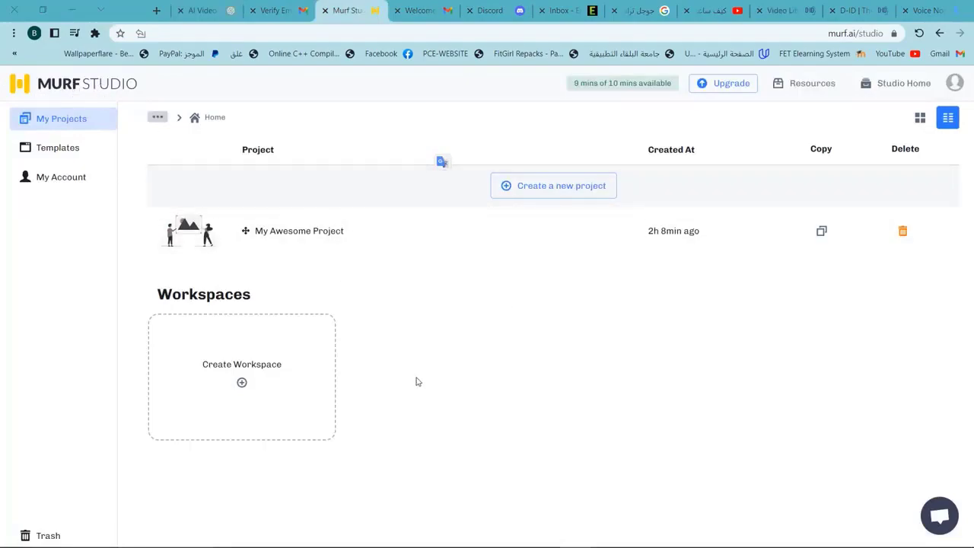
Cancel the workspace dialog and create a blank project, 'My Awesome Project'
{"action": "left_click", "coordinate": [272, 378]}
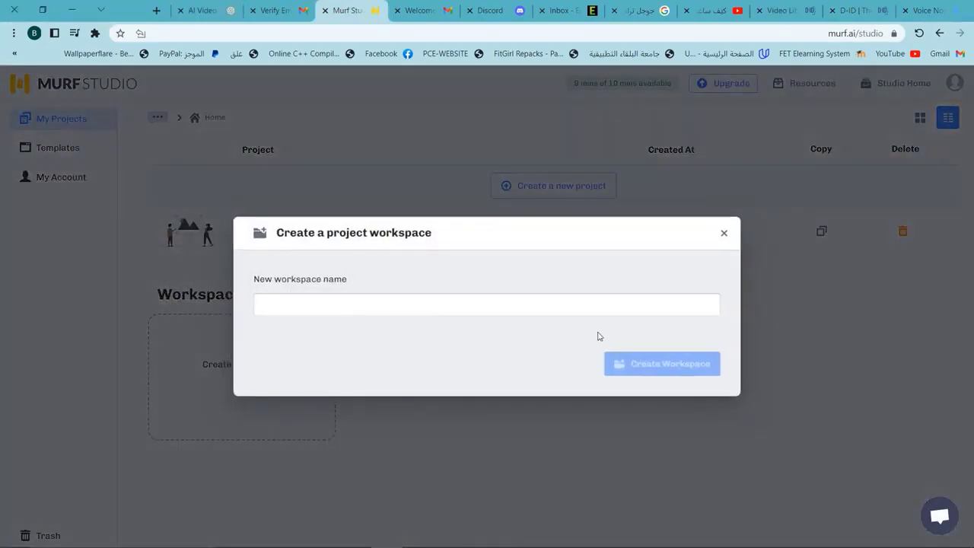
{"action": "left_click", "coordinate": [724, 232]}
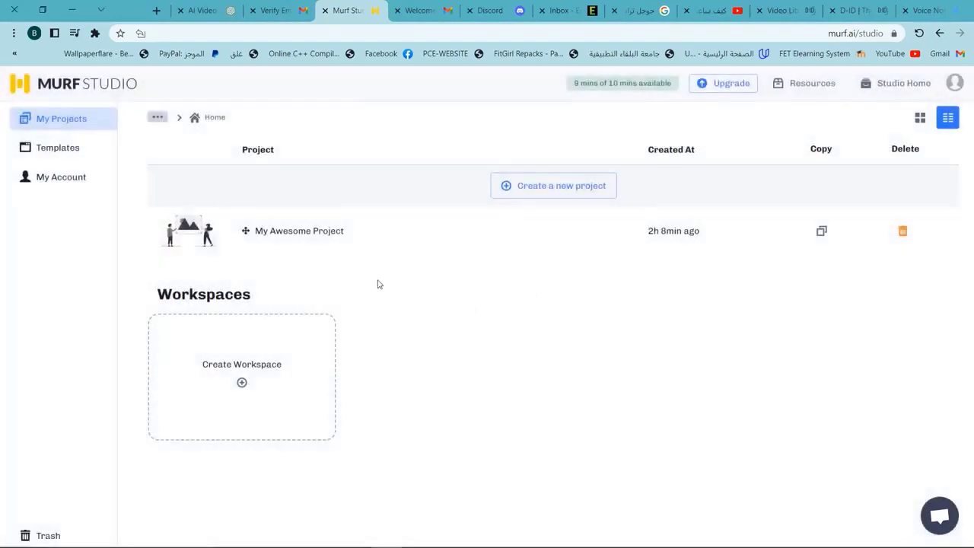
{"action": "left_click", "coordinate": [511, 198]}
{"action": "left_click", "coordinate": [249, 351]}
{"action": "left_click", "coordinate": [734, 504]}
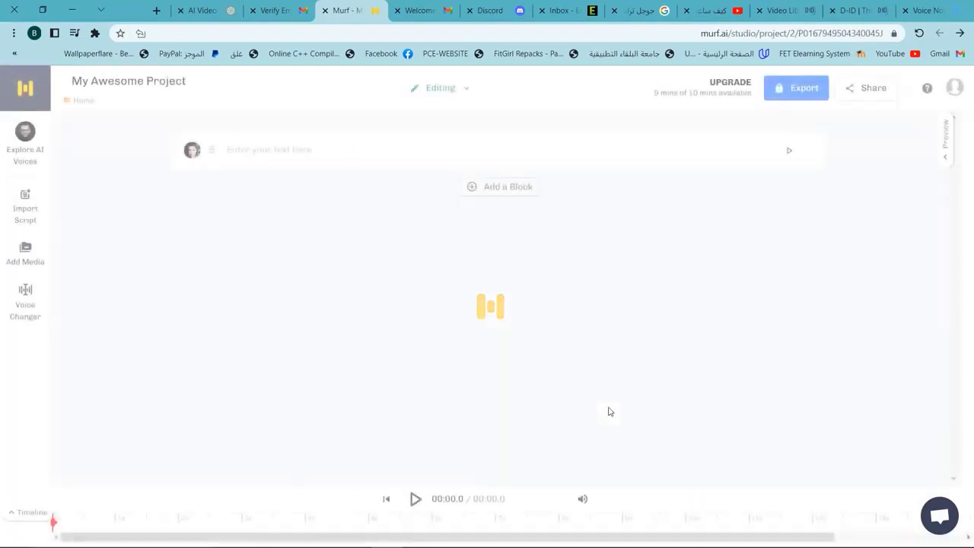
Set the block voice to Alicia (F) and paste the corrected script split by paragraphs
{"action": "left_click", "coordinate": [194, 151]}
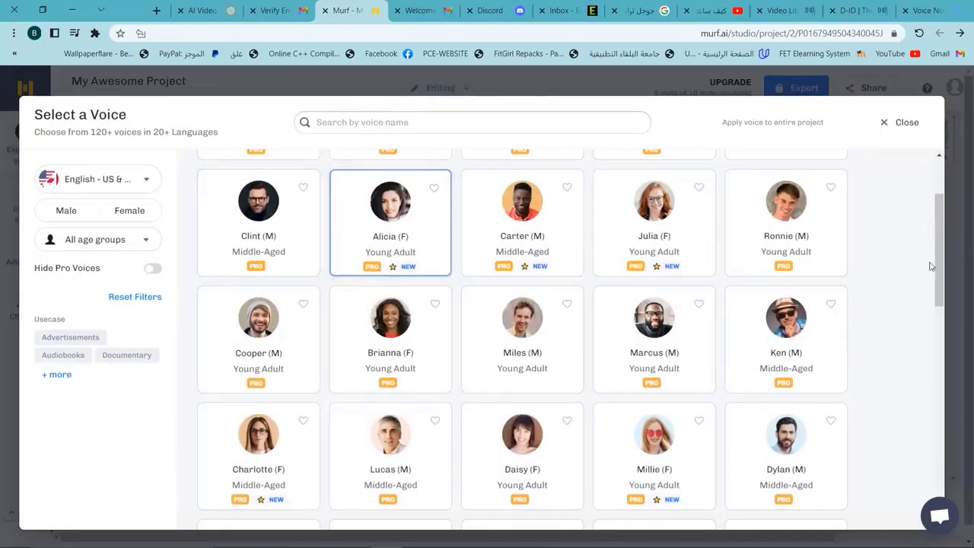
{"action": "left_click", "coordinate": [904, 125]}
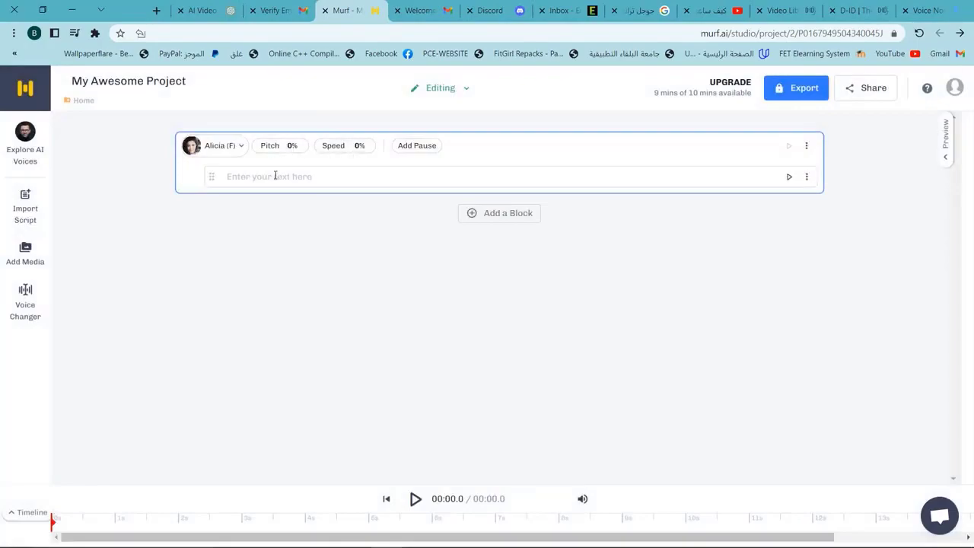
{"action": "key", "text": "ctrl+v"}
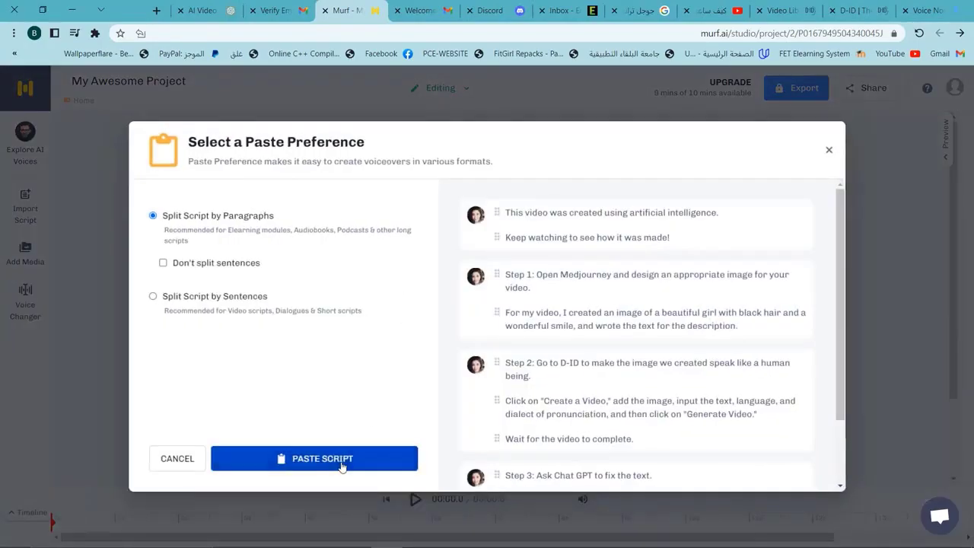
{"action": "left_click", "coordinate": [342, 465]}
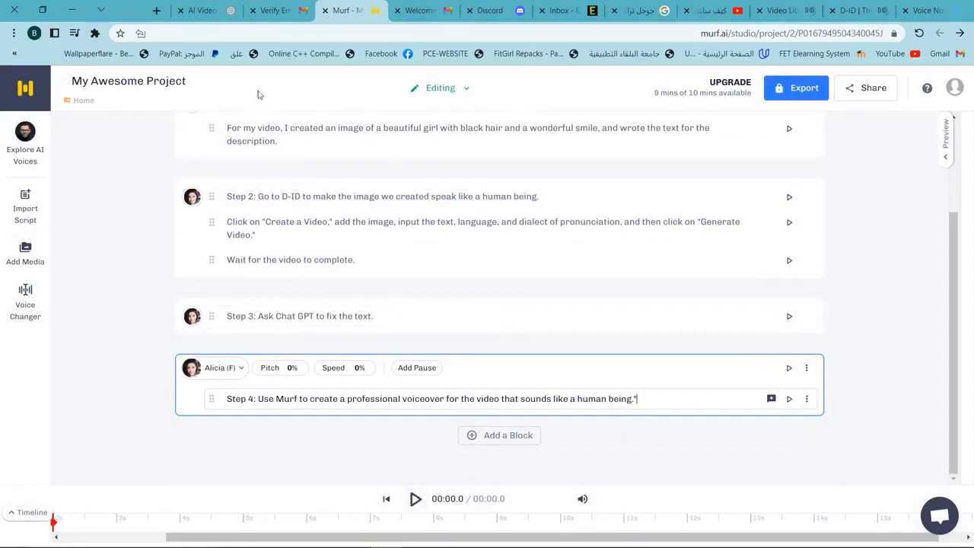
Generate the Alicia voiceover audio for all script blocks and build the playback preview
{"action": "left_click", "coordinate": [415, 498]}
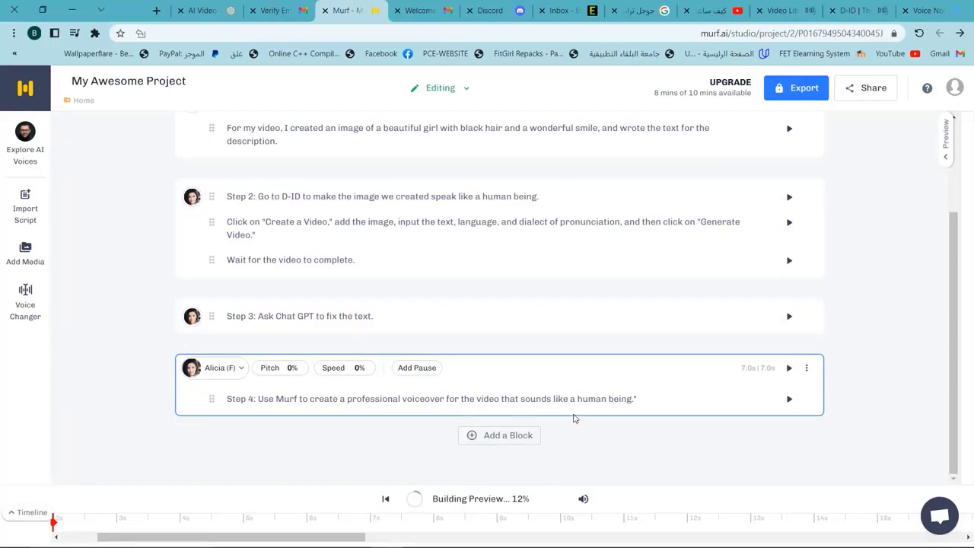
Export the voiceover as a Voice Only single MP3 file, medium quality, mono
{"action": "left_click", "coordinate": [791, 88]}
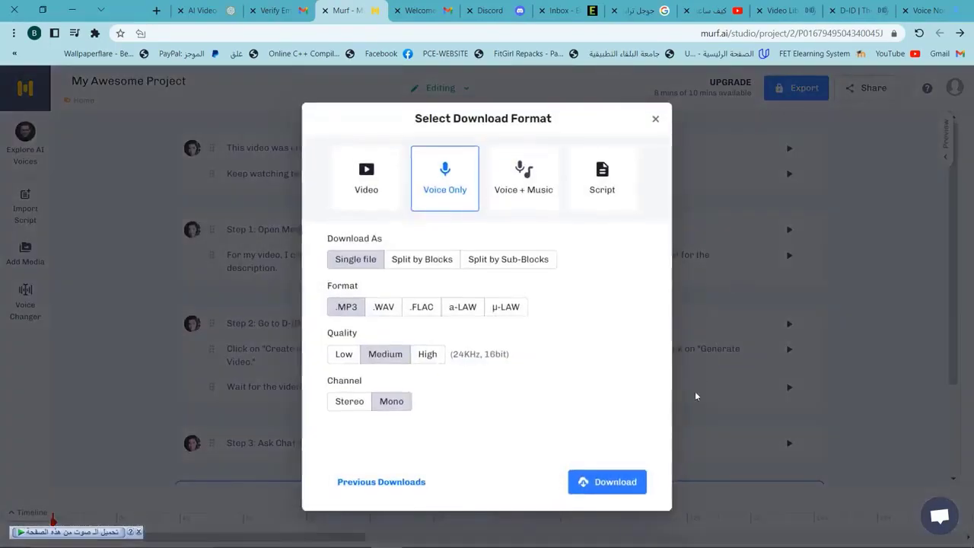
{"action": "left_click", "coordinate": [615, 483]}
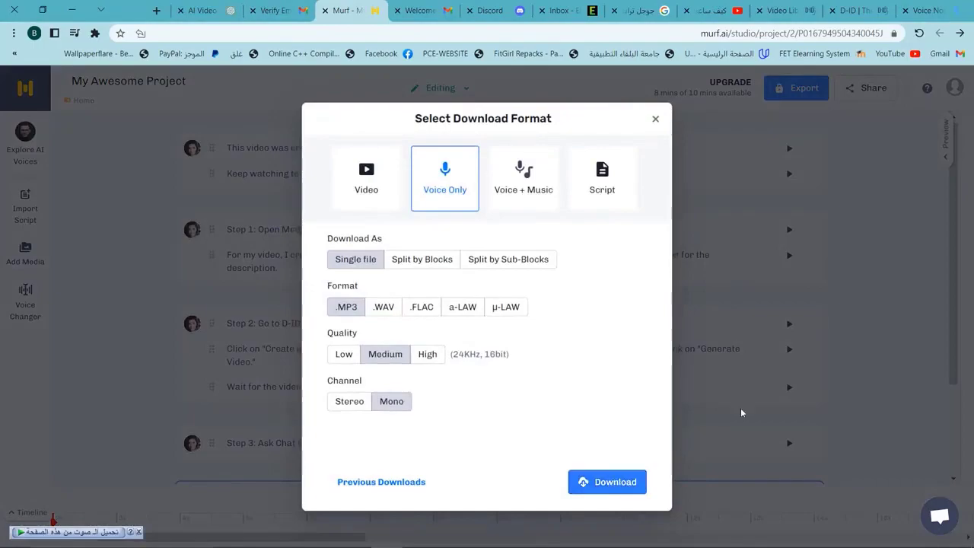